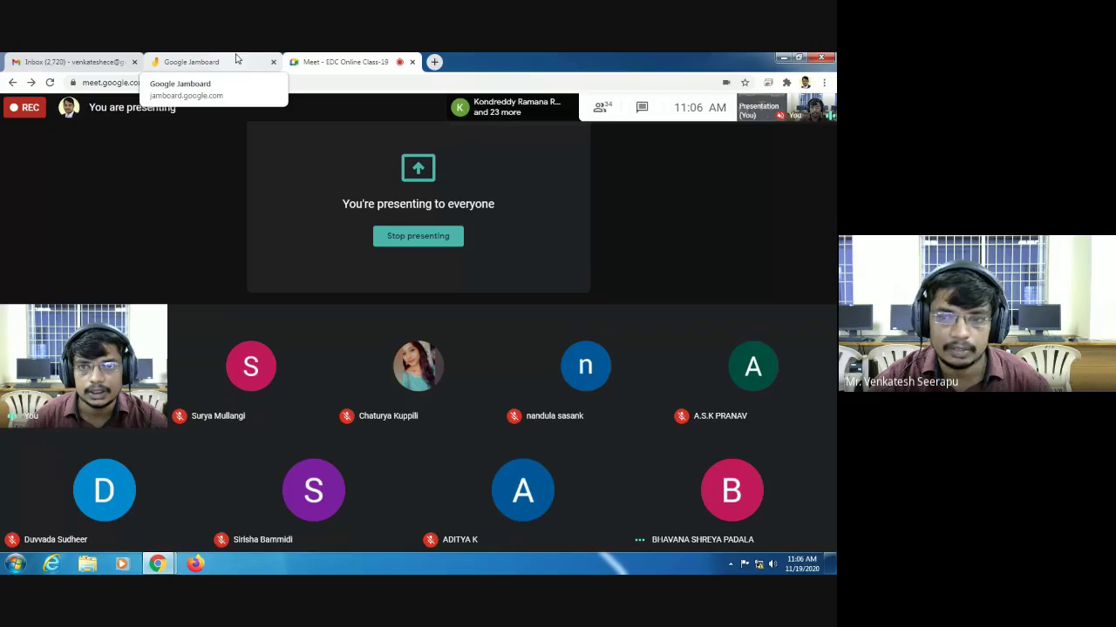
Step: Reload the Jamboard home page and open the Untitled Jam from recent jams
left_click(236, 58)
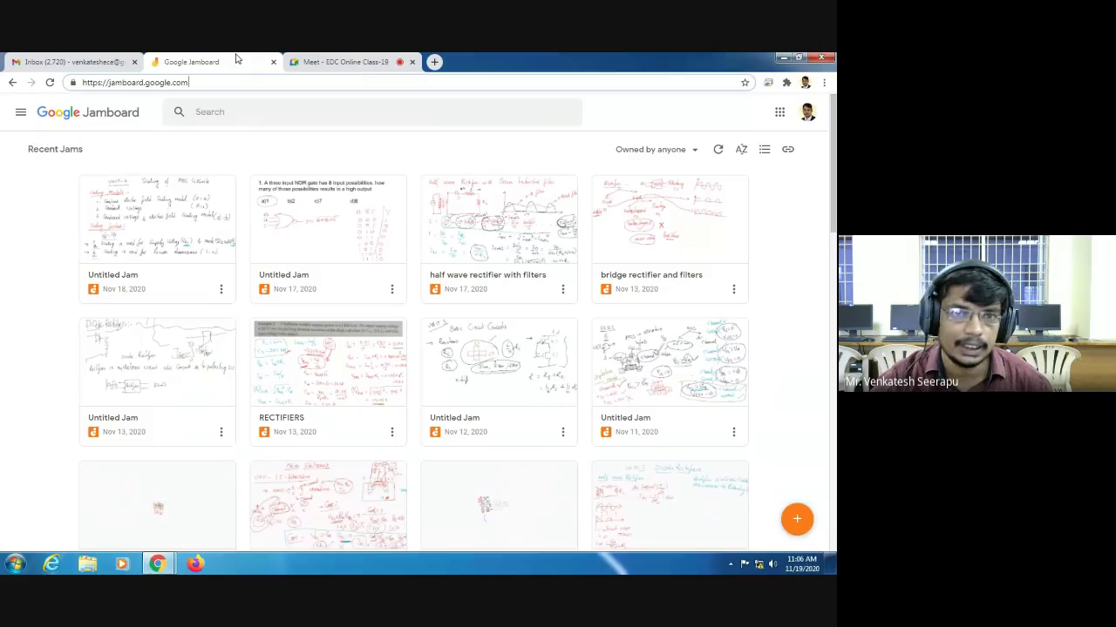
key("Return")
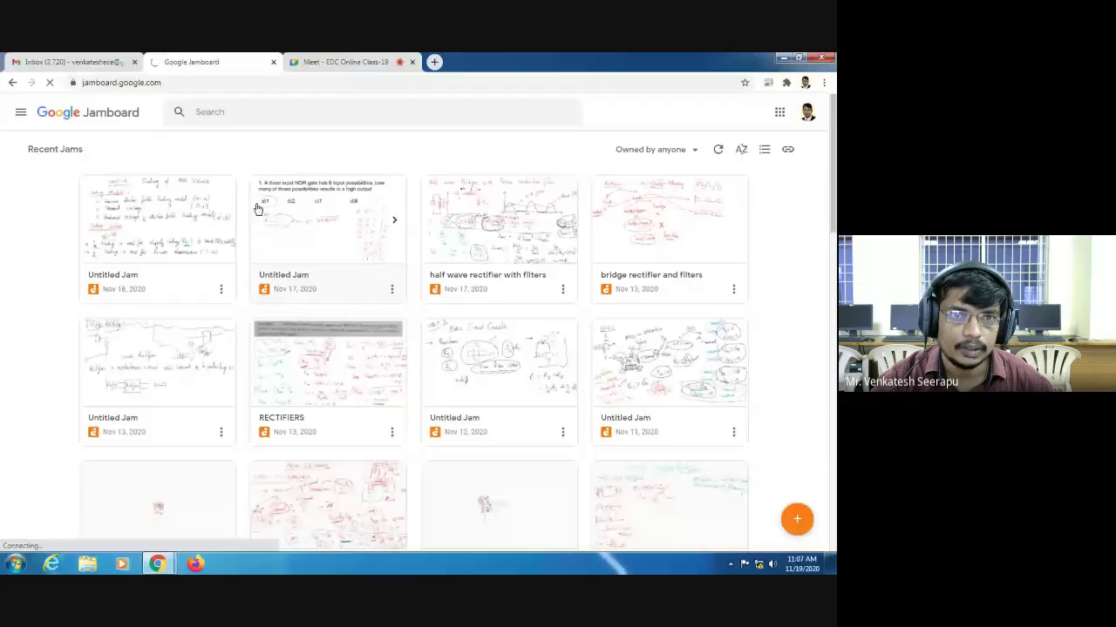
left_click(255, 195)
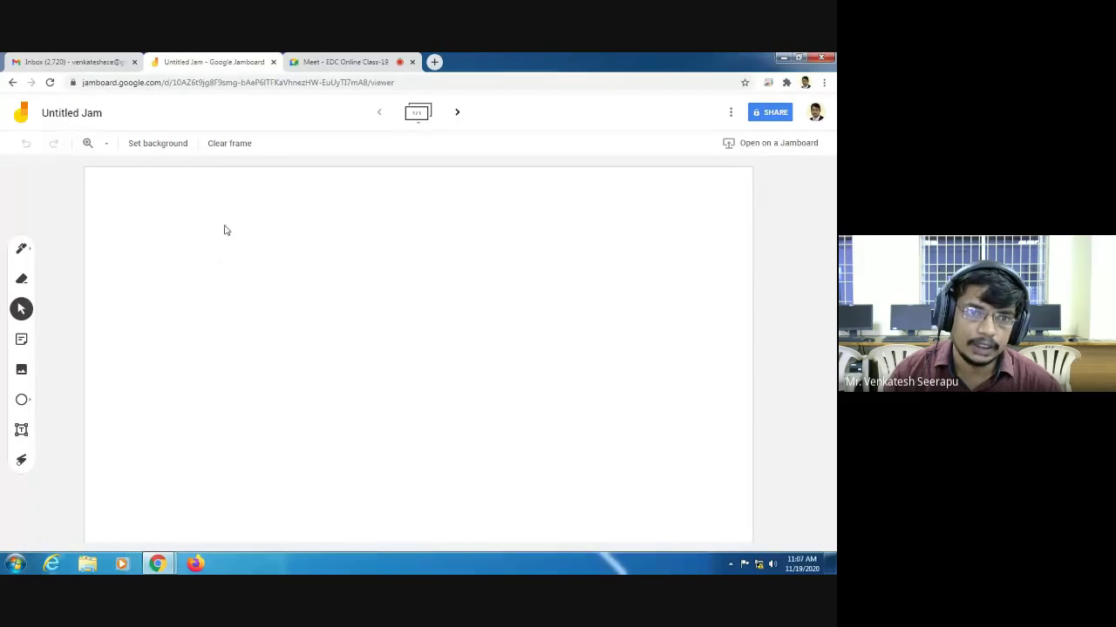
Step: Select the pen tool with red ink
left_click(22, 250)
left_click(24, 253)
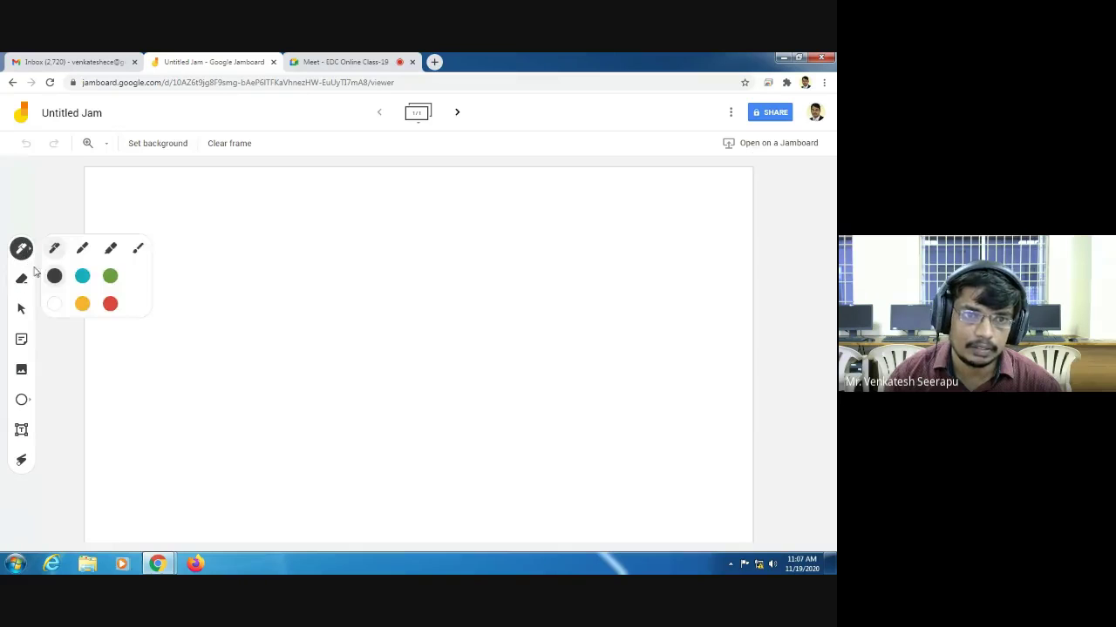
left_click(110, 303)
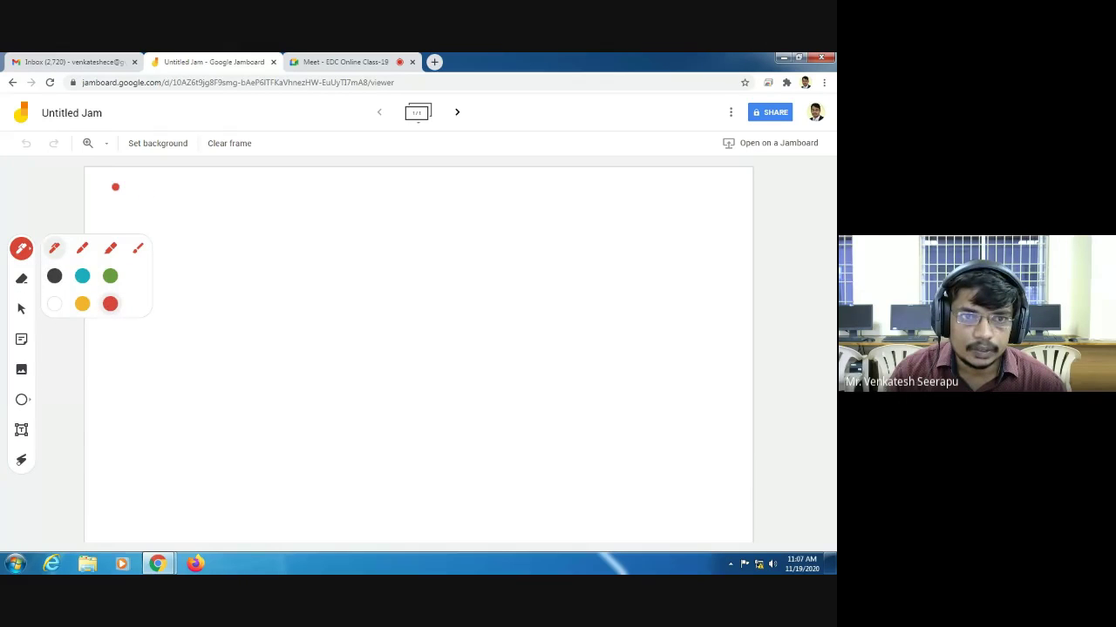
Step: Handwrite the red title 'Full Wave Rectifier with Series Inductor filter' and sketch an AC source looped to a coil
mouse_move(114, 185)
left_mouse_down()
mouse_move(115, 195)
mouse_move(182, 196)
left_mouse_up()
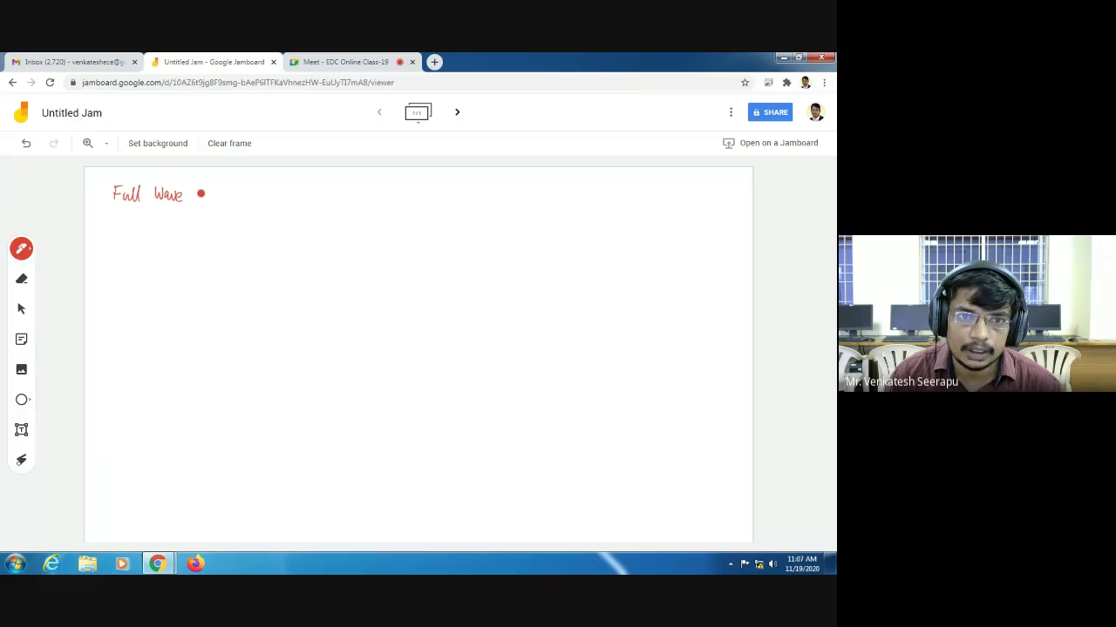
left_click_drag(200, 193, 261, 195)
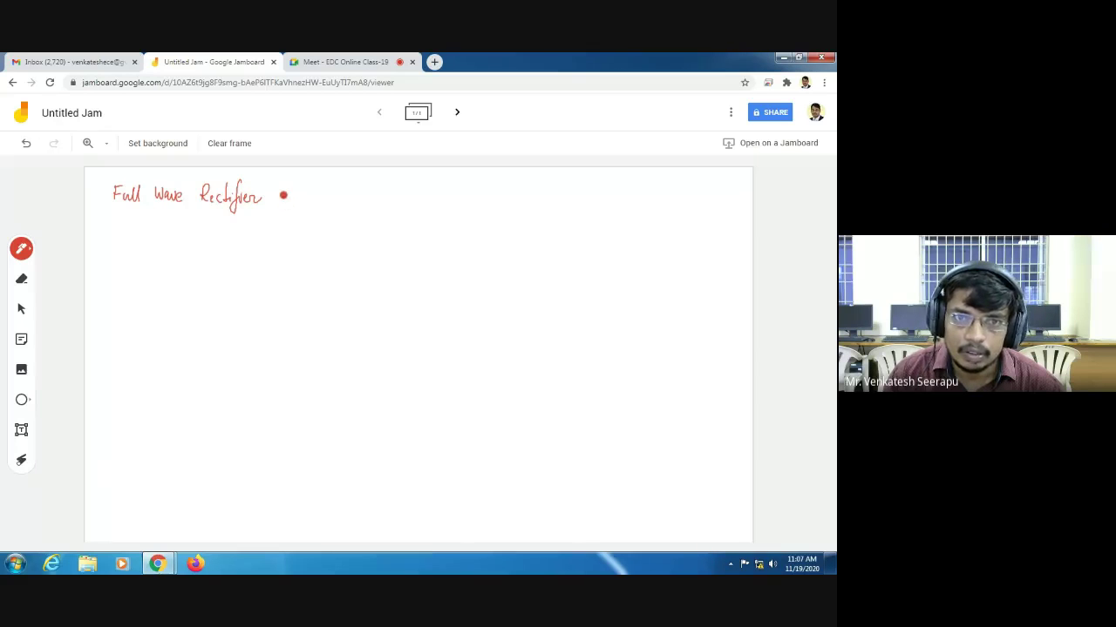
mouse_move(289, 195)
left_mouse_down()
mouse_move(358, 185)
mouse_move(378, 199)
mouse_move(439, 182)
mouse_move(441, 193)
mouse_move(472, 193)
mouse_move(493, 179)
mouse_move(511, 197)
mouse_move(515, 187)
mouse_move(536, 190)
left_mouse_up()
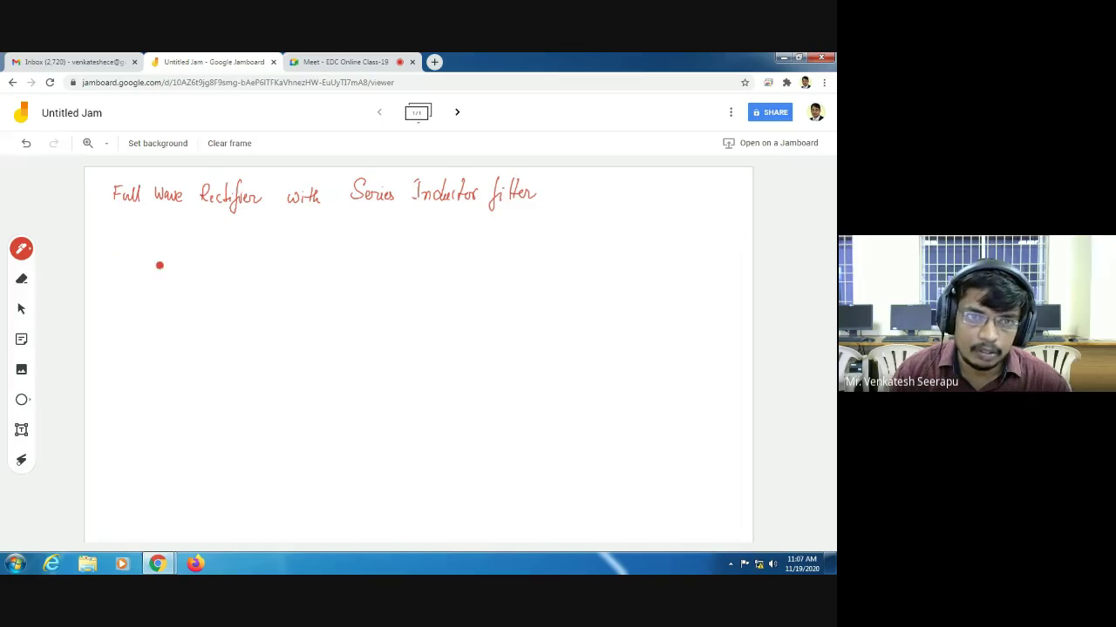
mouse_move(137, 247)
left_mouse_down()
mouse_move(149, 303)
mouse_move(163, 311)
mouse_move(156, 295)
mouse_move(153, 346)
mouse_move(125, 345)
left_mouse_up()
mouse_move(135, 247)
left_mouse_down()
mouse_move(118, 270)
mouse_move(128, 271)
mouse_move(119, 269)
mouse_move(128, 274)
mouse_move(113, 344)
mouse_move(125, 345)
left_mouse_up()
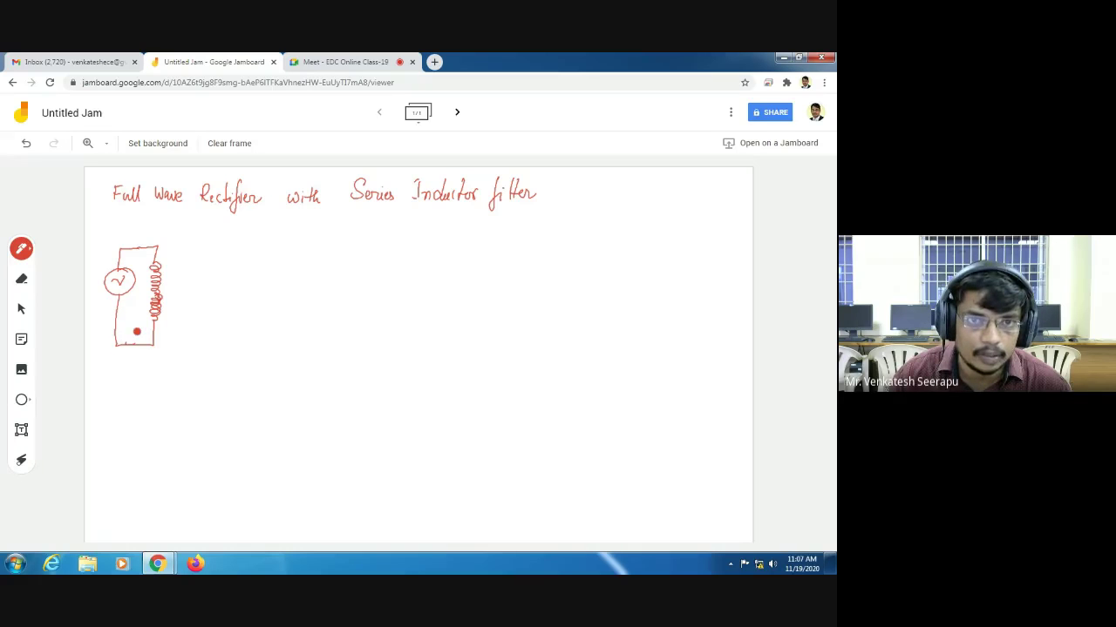
Step: Admit the waiting participant in the Meet call, then return to the Jamboard
left_click(329, 64)
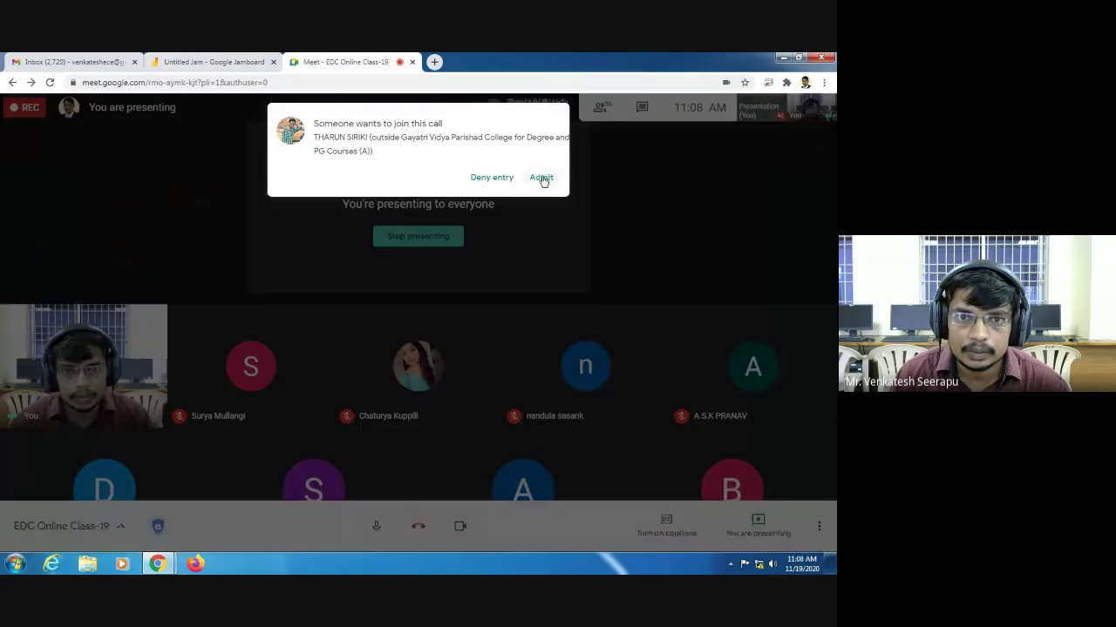
left_click(541, 177)
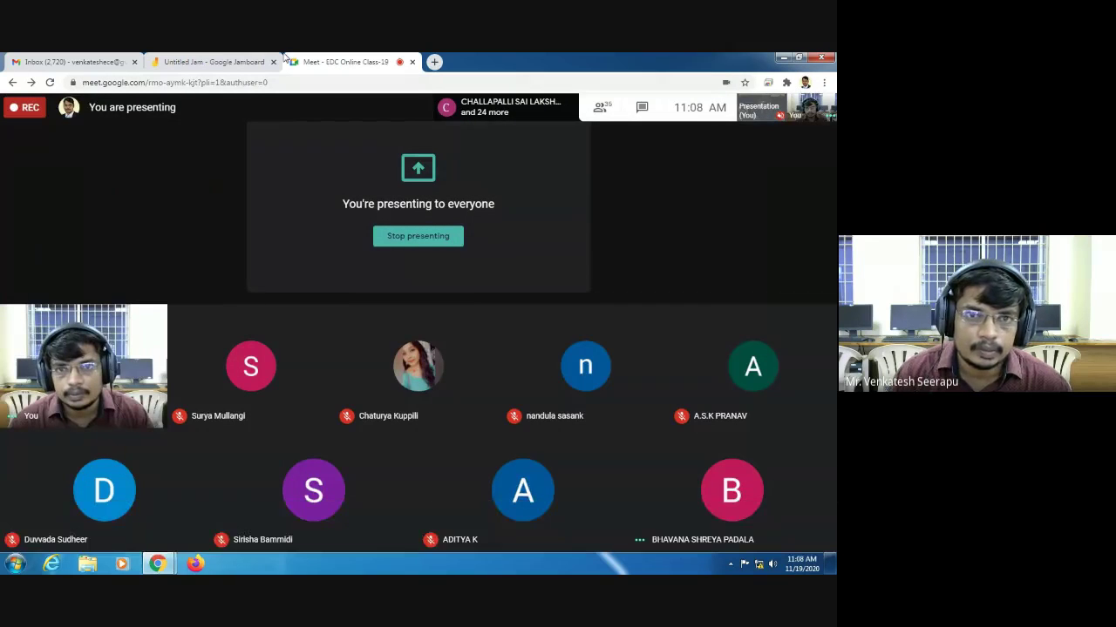
left_click(203, 61)
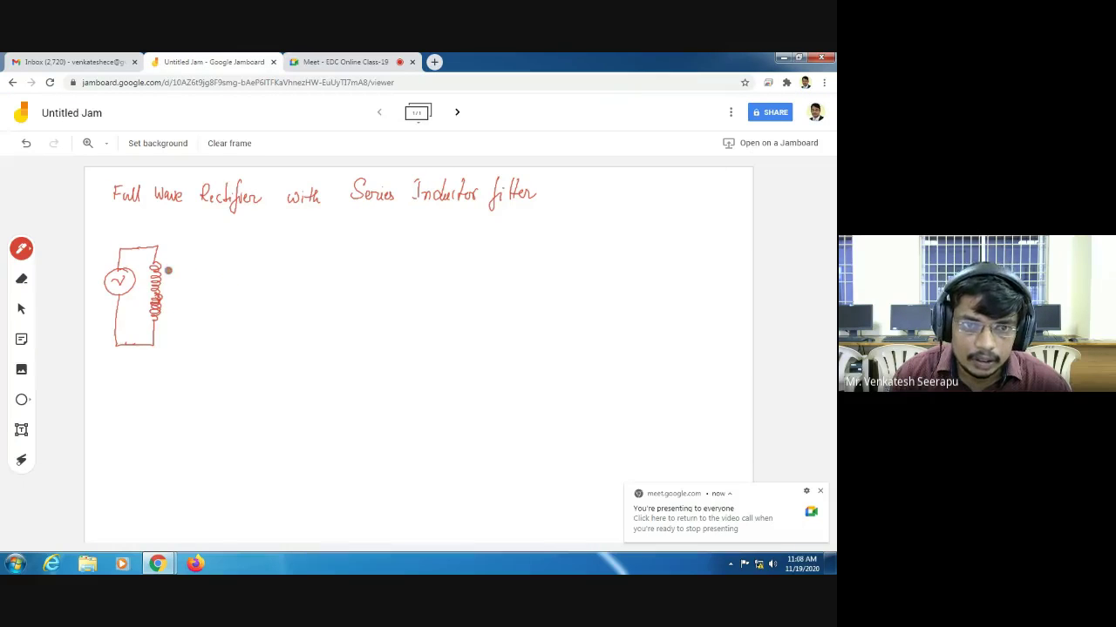
Step: Draw the transformer core lines, the secondary winding with its leads, and diode D1
left_click_drag(168, 265, 174, 320)
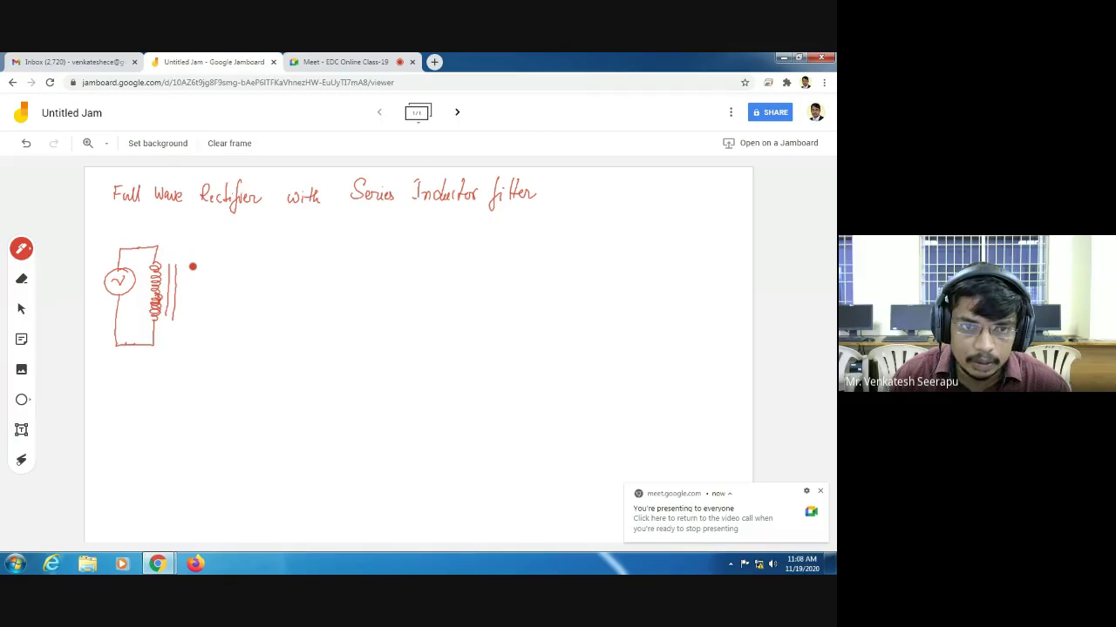
mouse_move(190, 248)
left_mouse_down()
mouse_move(180, 341)
mouse_move(218, 344)
left_mouse_up()
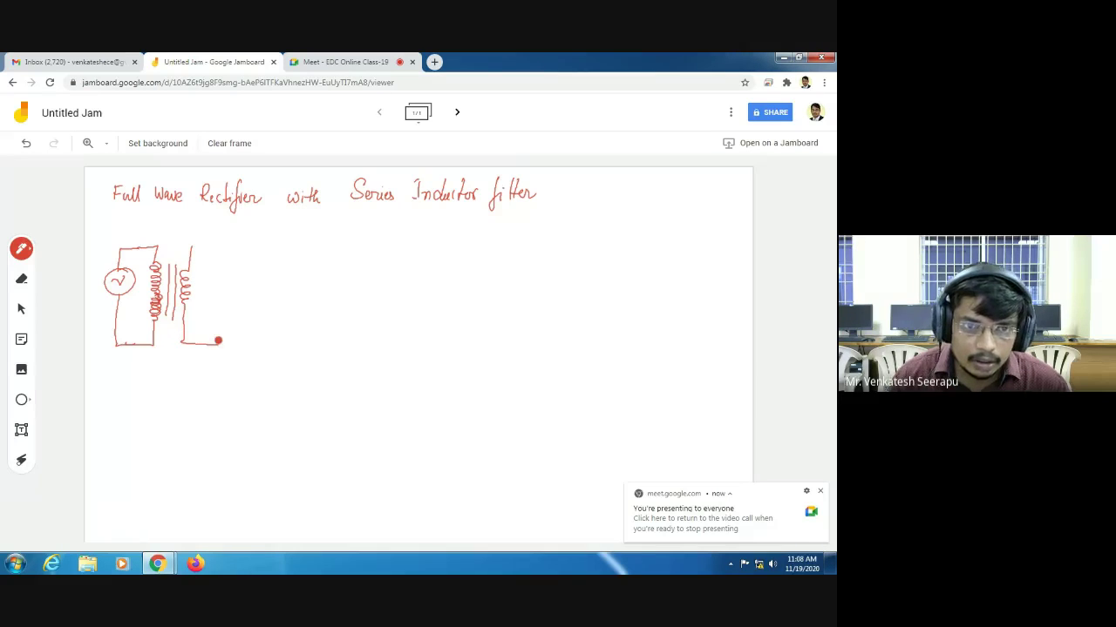
left_click_drag(187, 286, 214, 287)
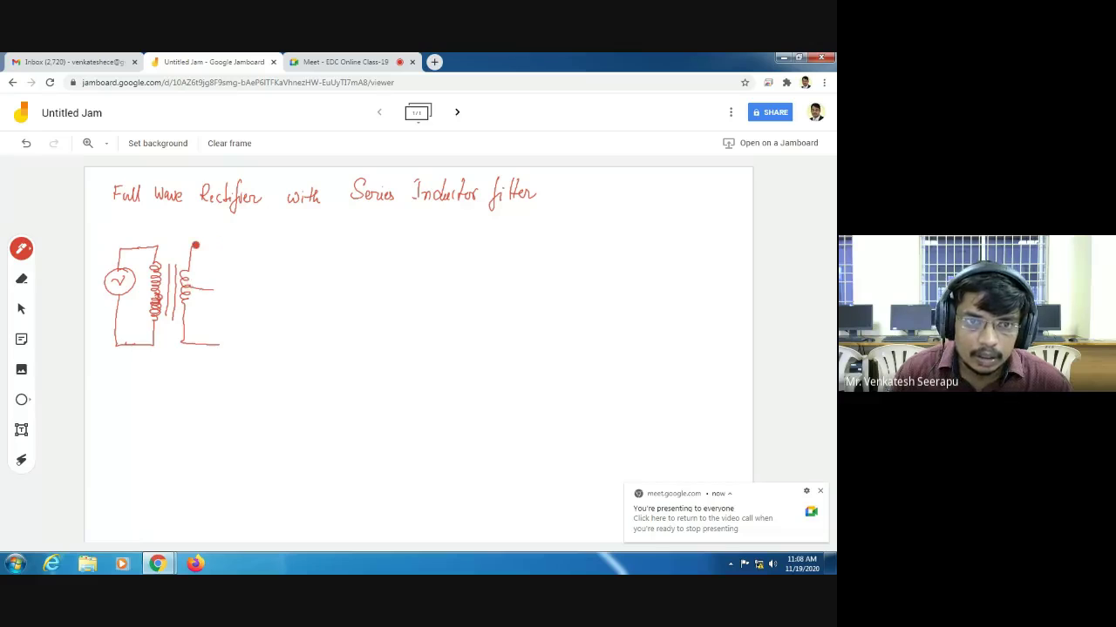
mouse_move(193, 245)
left_mouse_down()
mouse_move(221, 237)
mouse_move(218, 256)
mouse_move(249, 248)
mouse_move(222, 228)
left_mouse_up()
left_click_drag(227, 224, 227, 233)
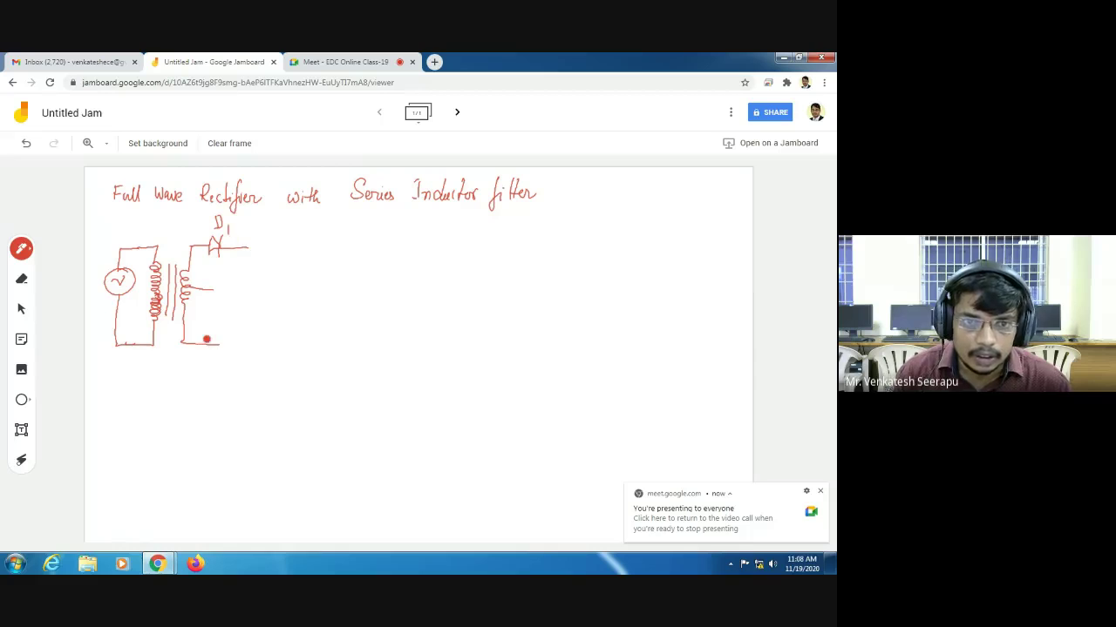
Step: Add the lower diode, connecting wires, load resistor RL and series inductor L, labelling D2
mouse_move(219, 339)
left_mouse_down()
mouse_move(231, 350)
mouse_move(291, 342)
left_mouse_up()
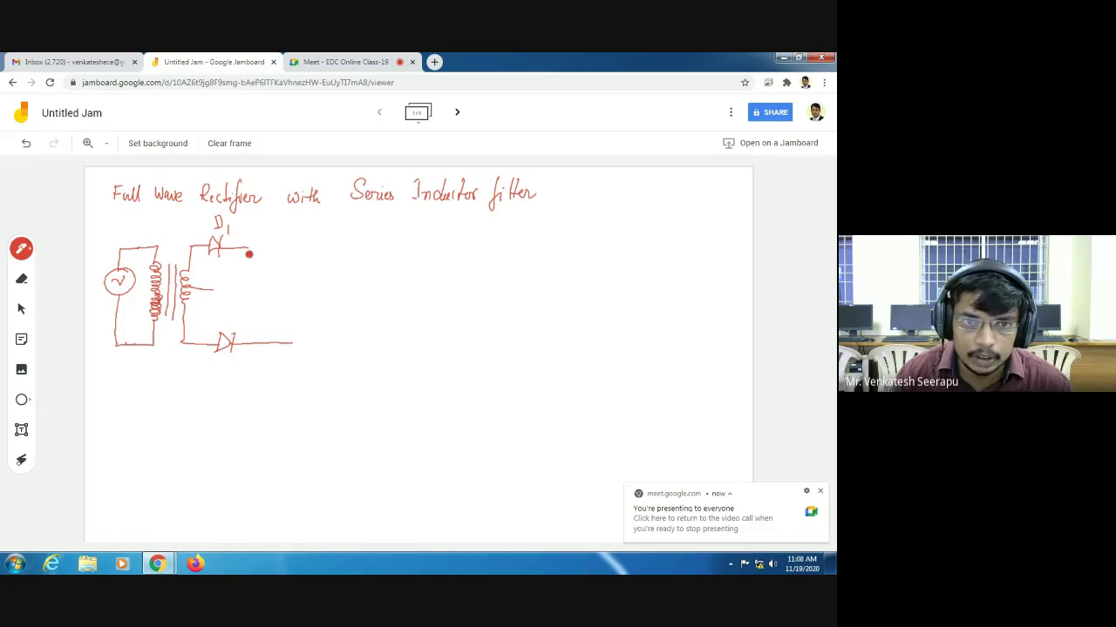
mouse_move(253, 250)
left_mouse_down()
mouse_move(291, 251)
mouse_move(291, 342)
left_mouse_up()
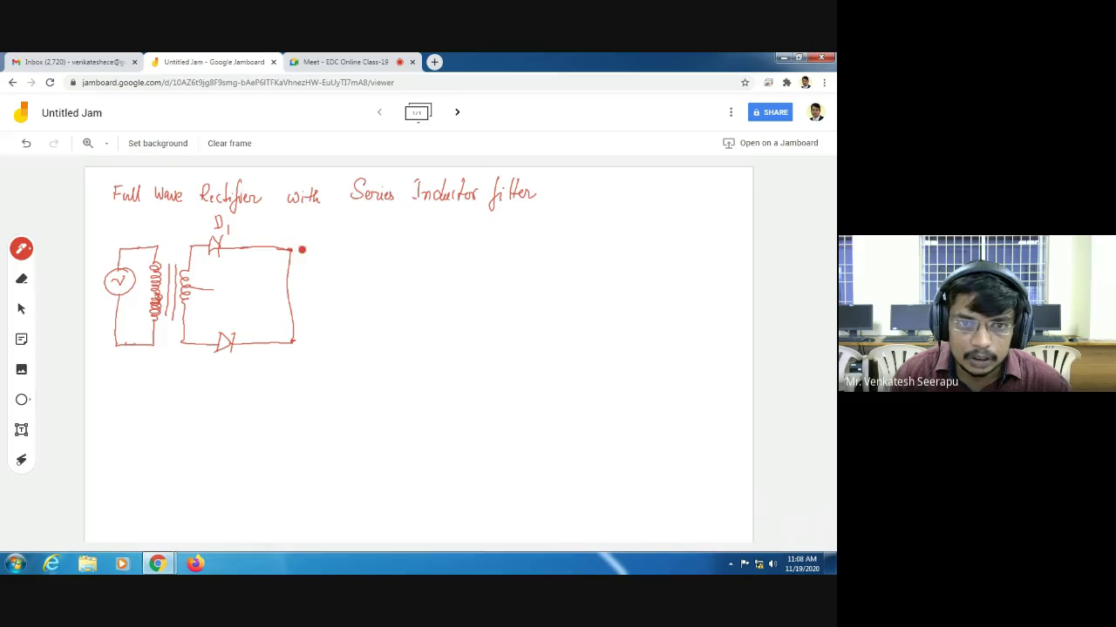
left_click_drag(209, 290, 355, 292)
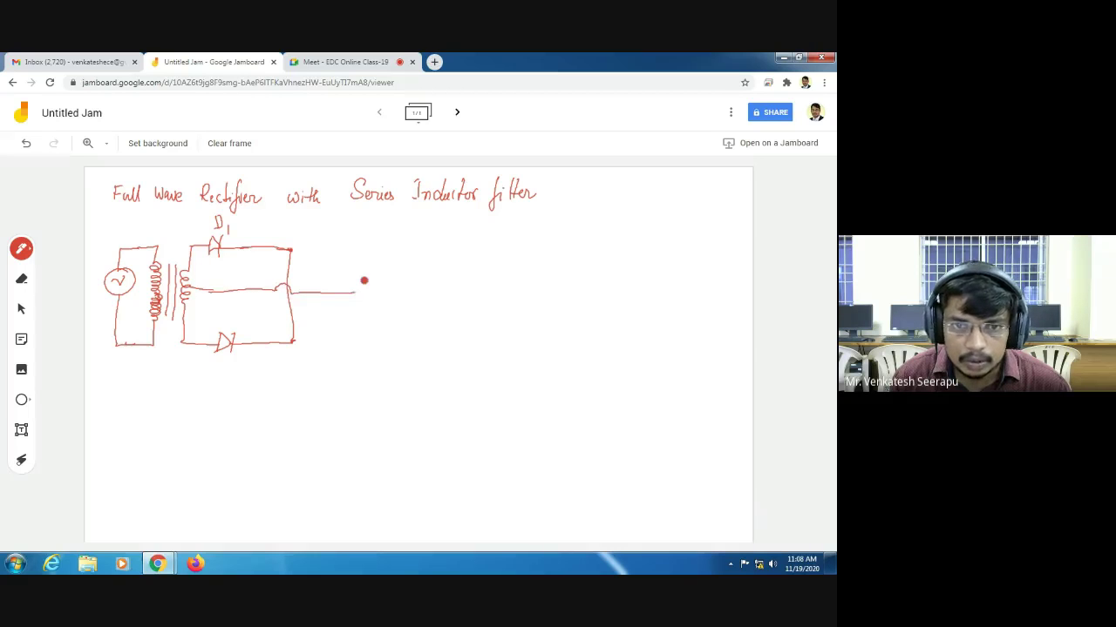
mouse_move(354, 248)
left_mouse_down()
mouse_move(356, 295)
mouse_move(378, 272)
mouse_move(393, 275)
left_mouse_up()
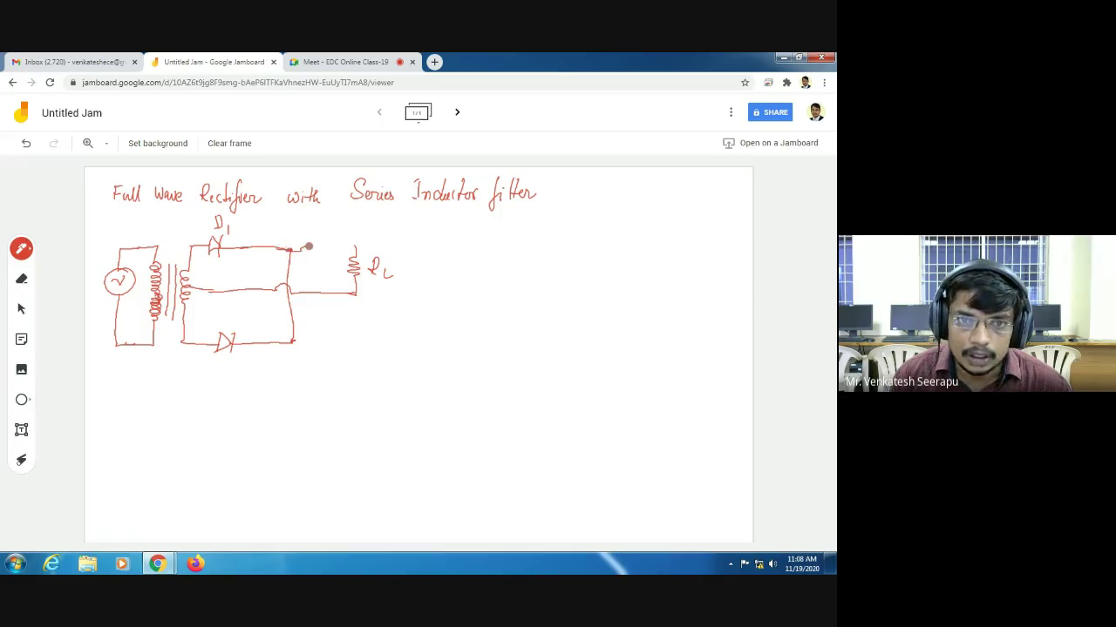
mouse_move(306, 249)
left_mouse_down()
mouse_move(354, 248)
mouse_move(319, 237)
left_mouse_up()
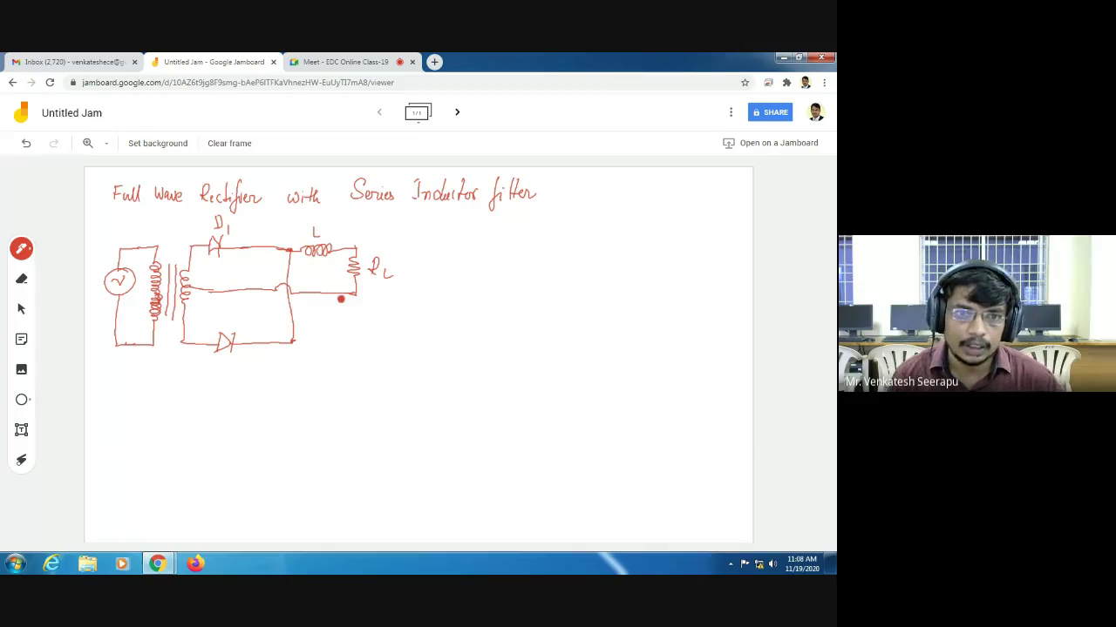
left_click_drag(223, 311, 226, 324)
left_click_drag(238, 316, 246, 323)
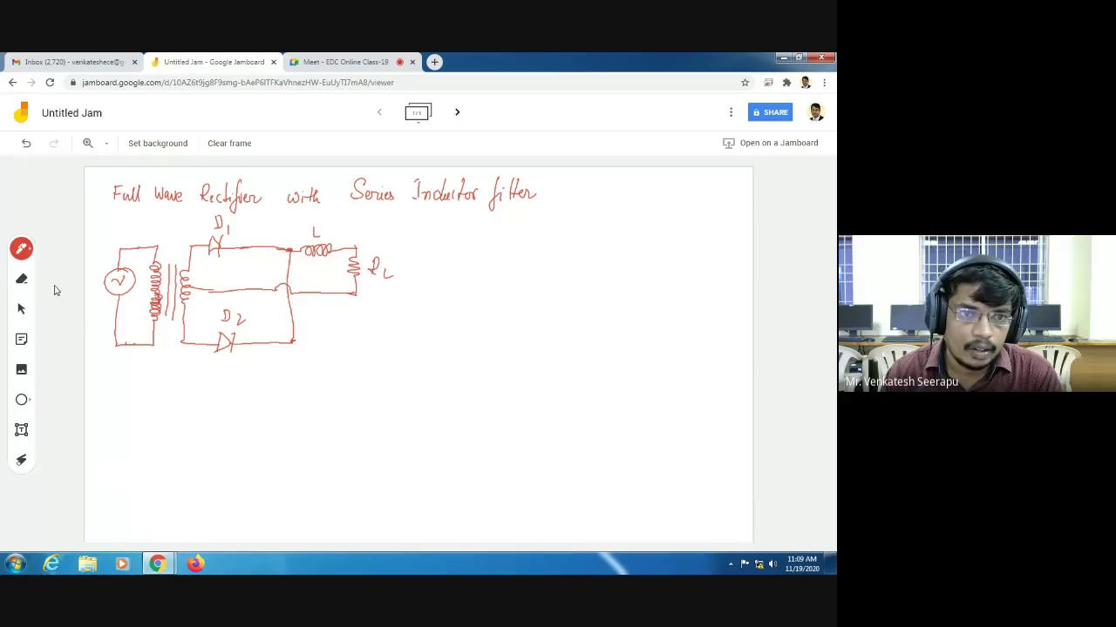
Step: Switch to black ink and draw arrowed graph axes with two rectified half-sine humps
left_click(22, 255)
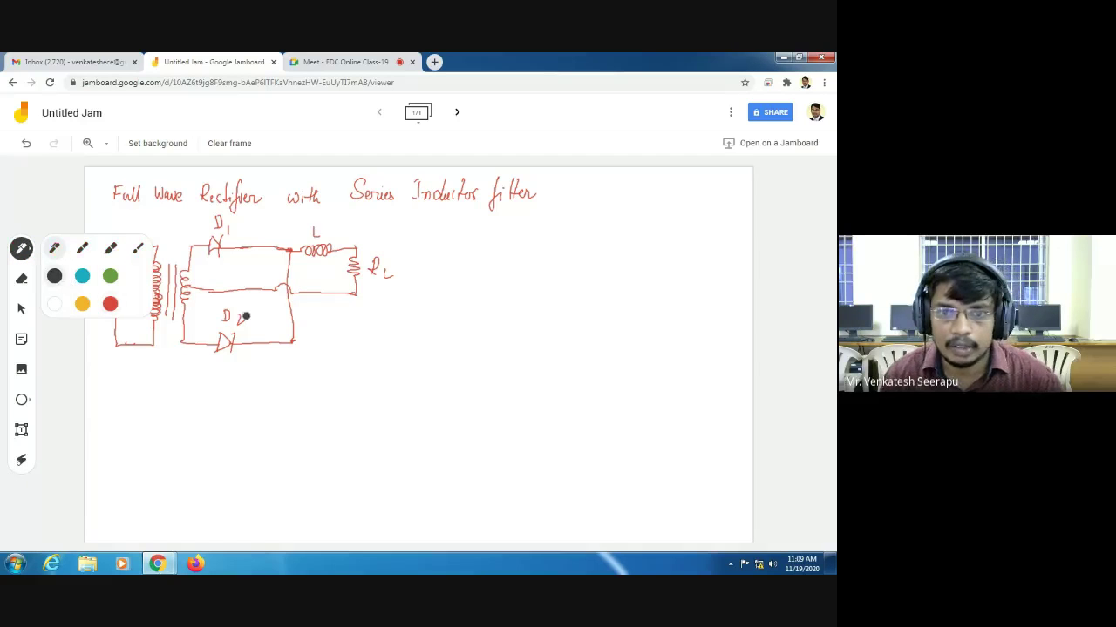
mouse_move(439, 249)
left_mouse_down()
mouse_move(446, 337)
mouse_move(458, 338)
mouse_move(446, 339)
mouse_move(712, 329)
left_mouse_up()
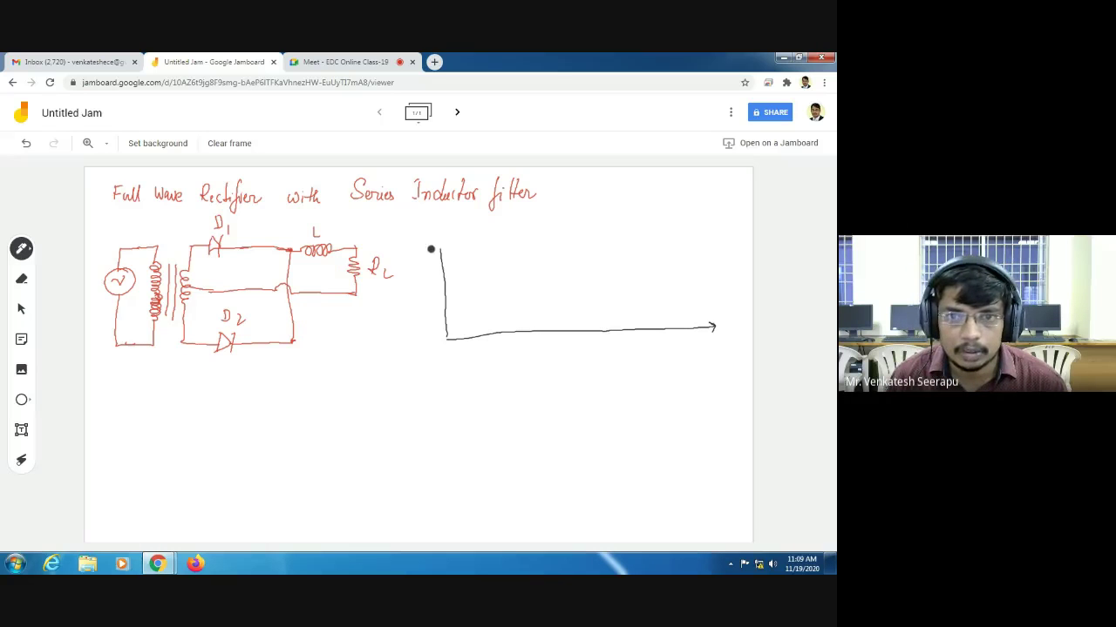
left_click_drag(437, 256, 444, 256)
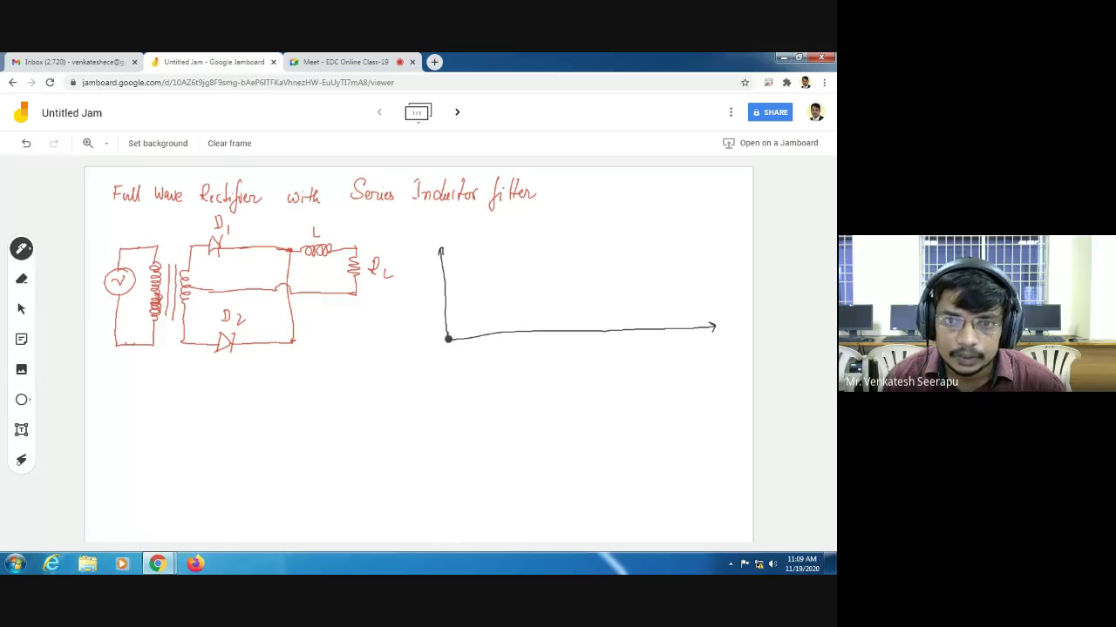
mouse_move(448, 334)
left_mouse_down()
mouse_move(472, 288)
mouse_move(497, 329)
left_mouse_up()
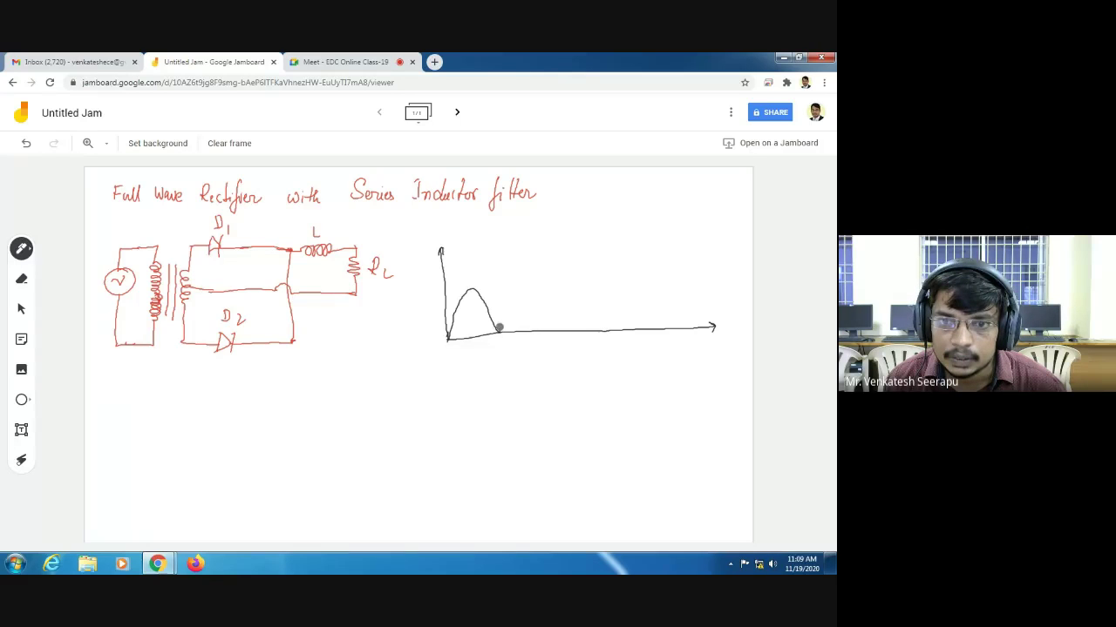
mouse_move(499, 328)
left_mouse_down()
mouse_move(523, 282)
mouse_move(548, 326)
left_mouse_up()
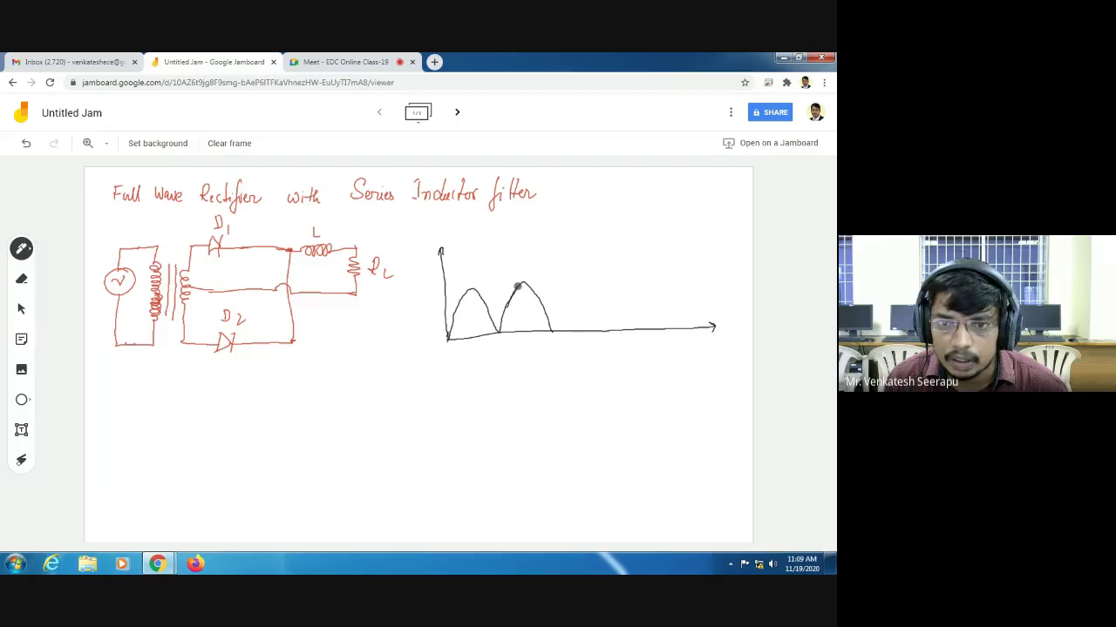
Step: Admit the waiting participant in the Meet call, then return to the Jamboard
left_click(338, 62)
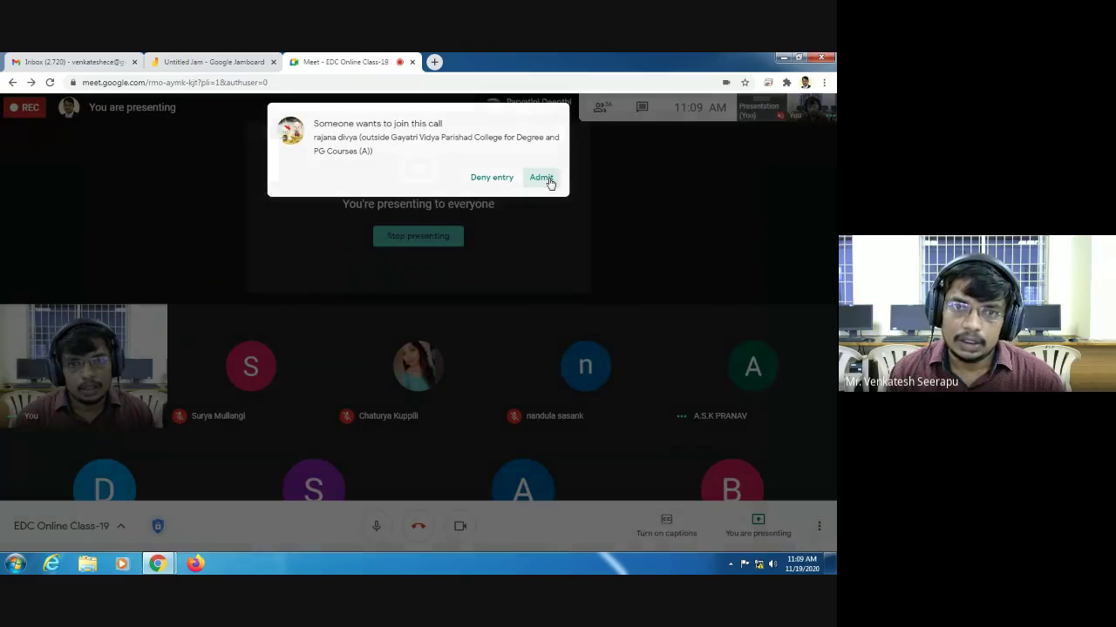
left_click(541, 180)
left_click(214, 62)
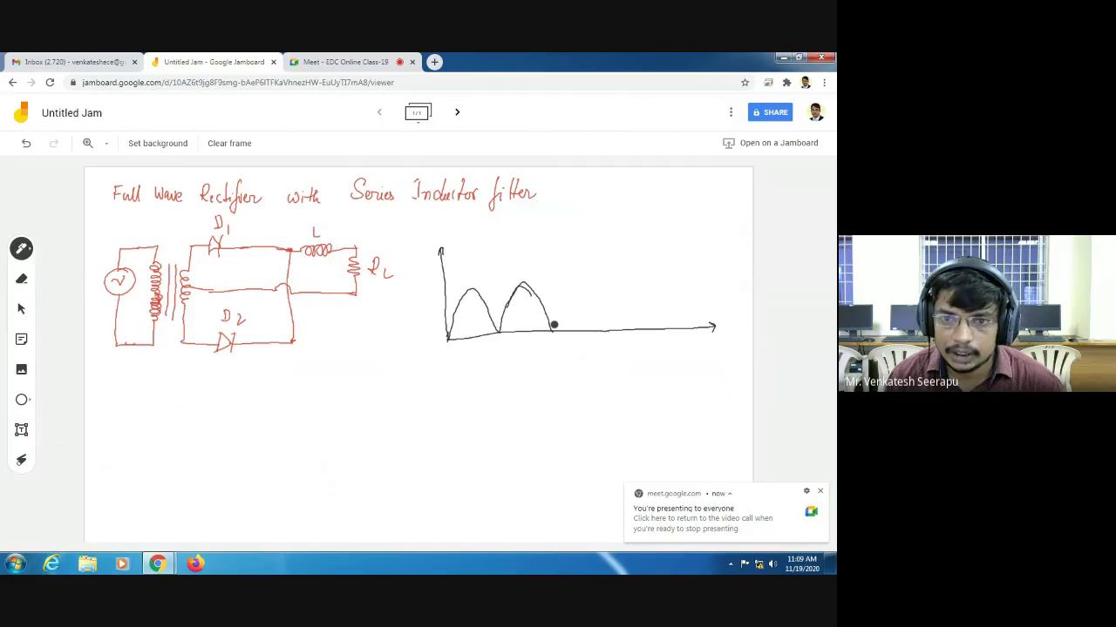
Step: Extend the waveform with further humps and label the axes V (vertical) and t (horizontal)
mouse_move(553, 326)
left_mouse_down()
mouse_move(575, 287)
mouse_move(610, 330)
mouse_move(617, 290)
mouse_move(636, 289)
mouse_move(659, 329)
left_mouse_up()
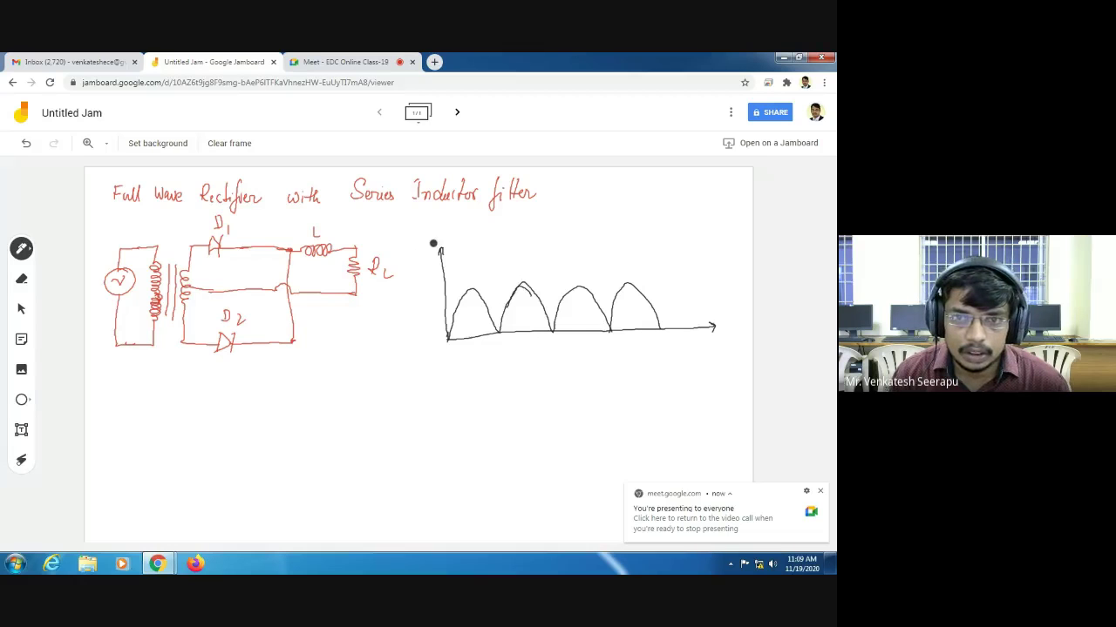
left_click_drag(429, 238, 439, 236)
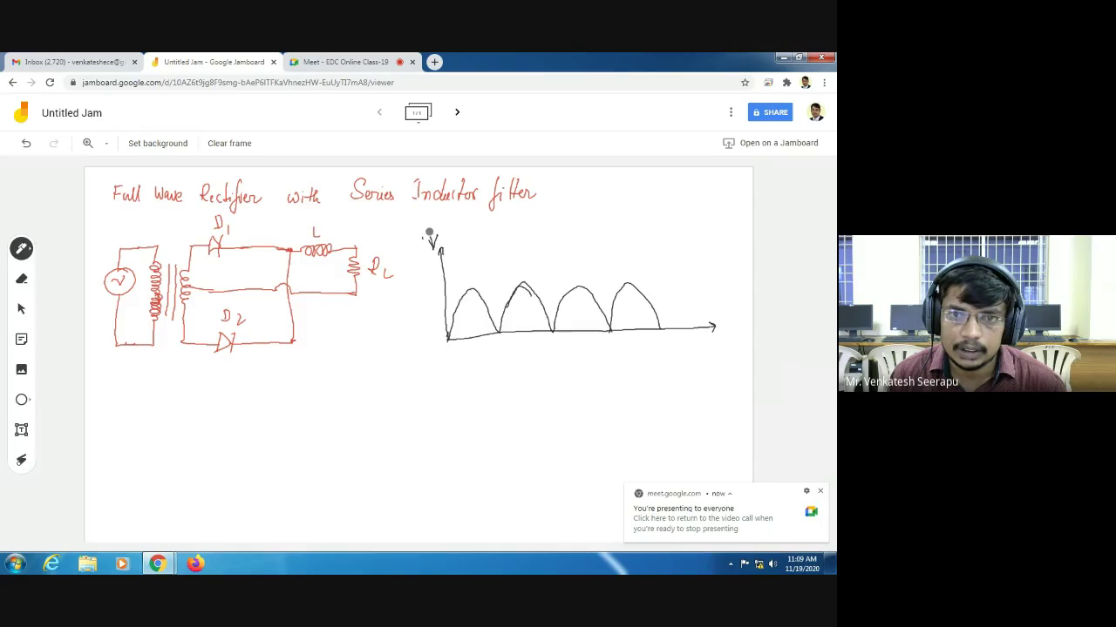
left_click_drag(429, 231, 439, 248)
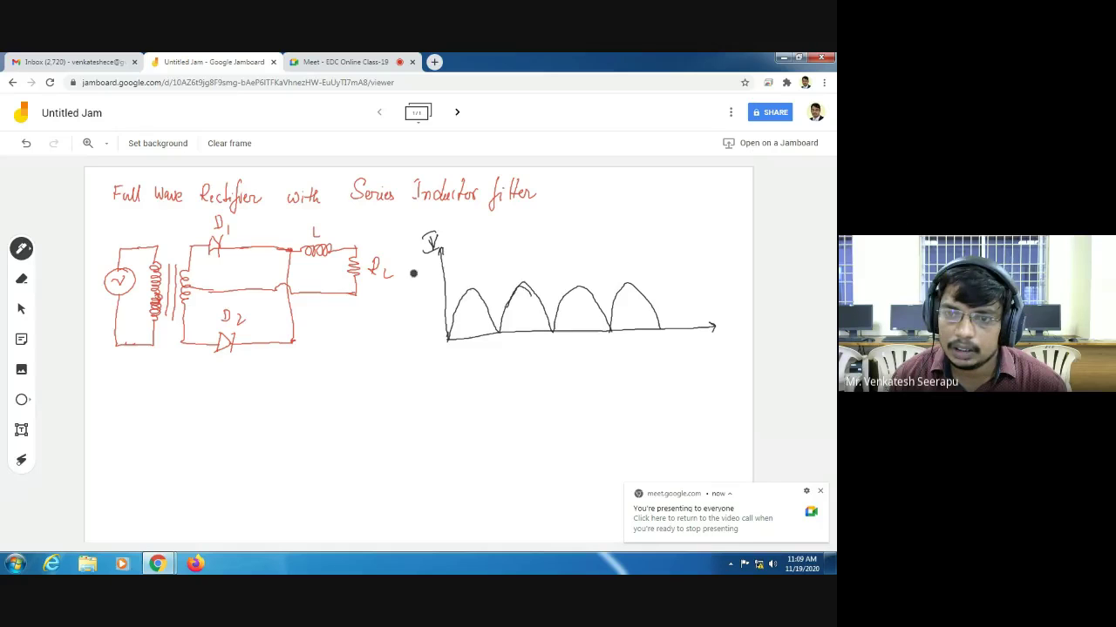
left_click_drag(721, 315, 724, 327)
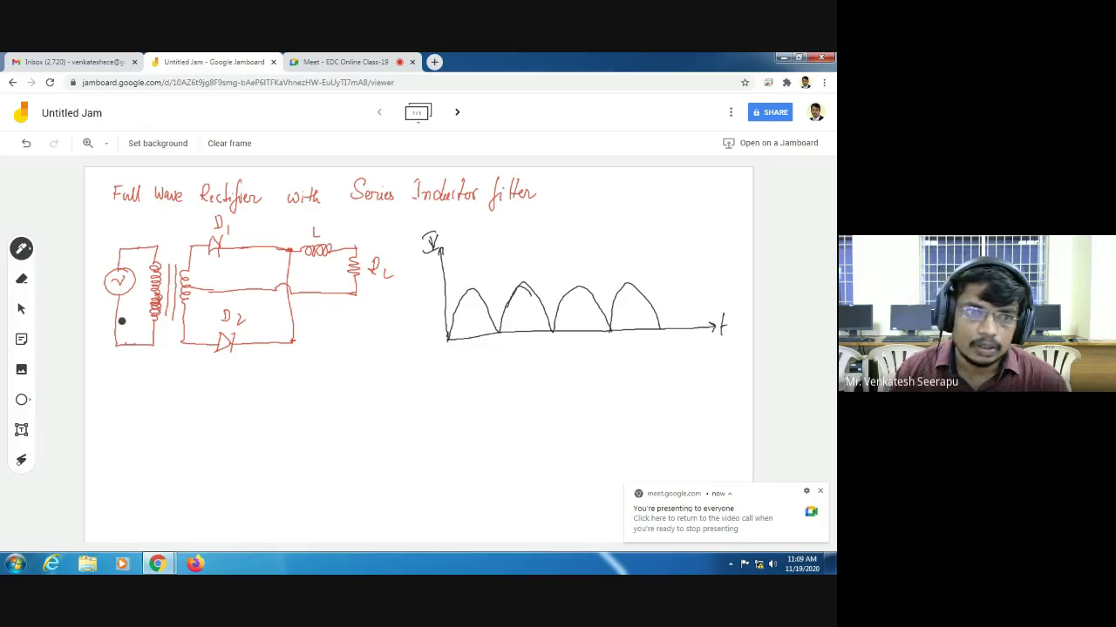